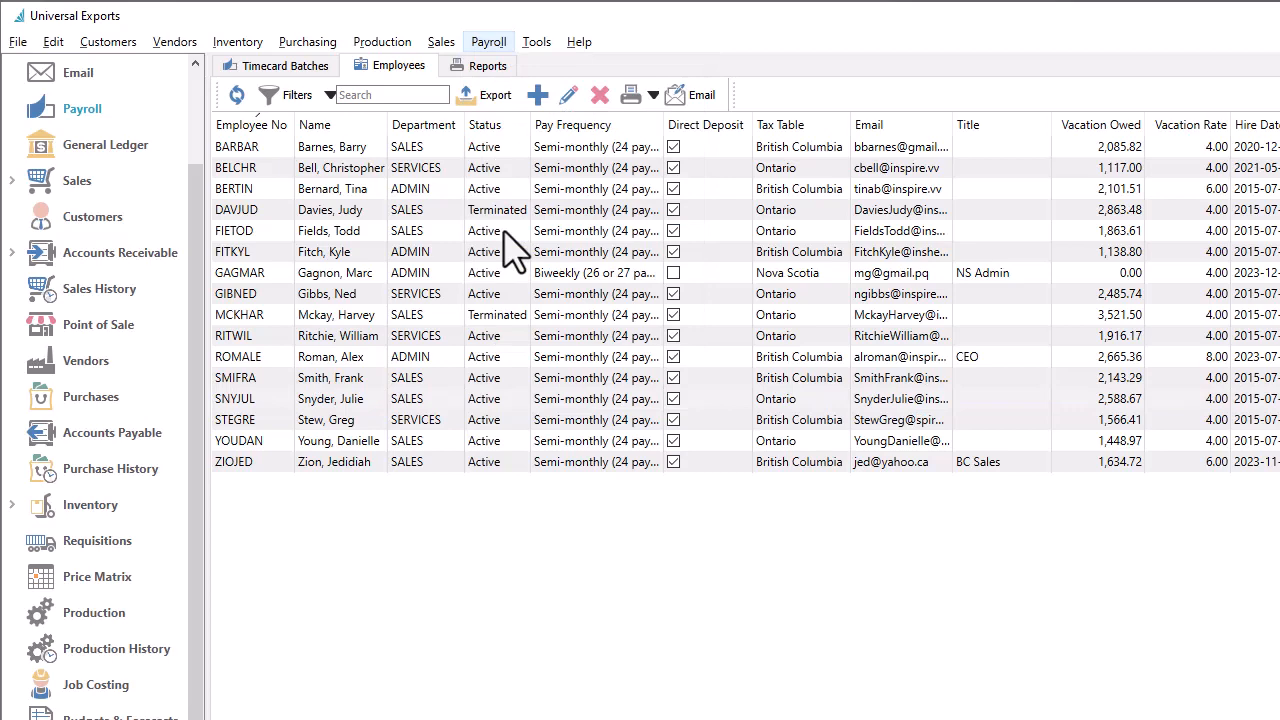
# Step: Review the earnings and T4 statements in the Ontario SALES employee's record directly above the SERVICES employee near the list's end, and close it
pyautogui.click(378, 398)
pyautogui.doubleClick(378, 398)
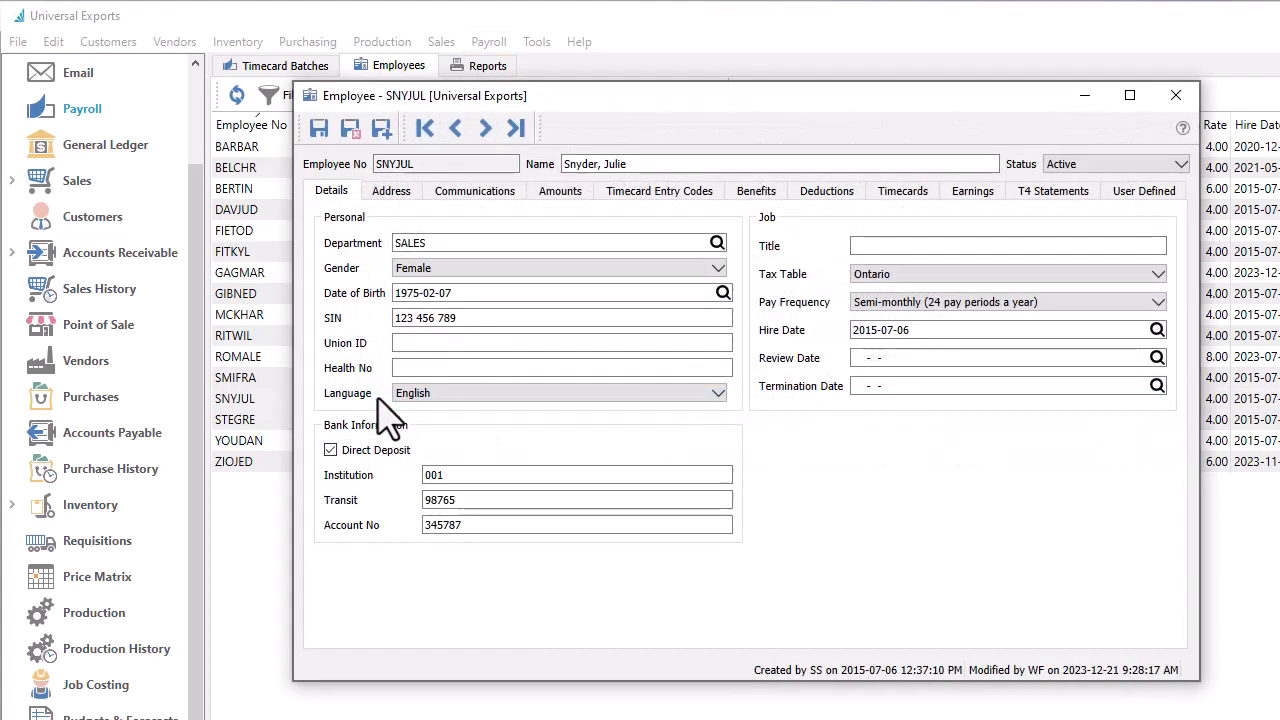
pyautogui.click(951, 217)
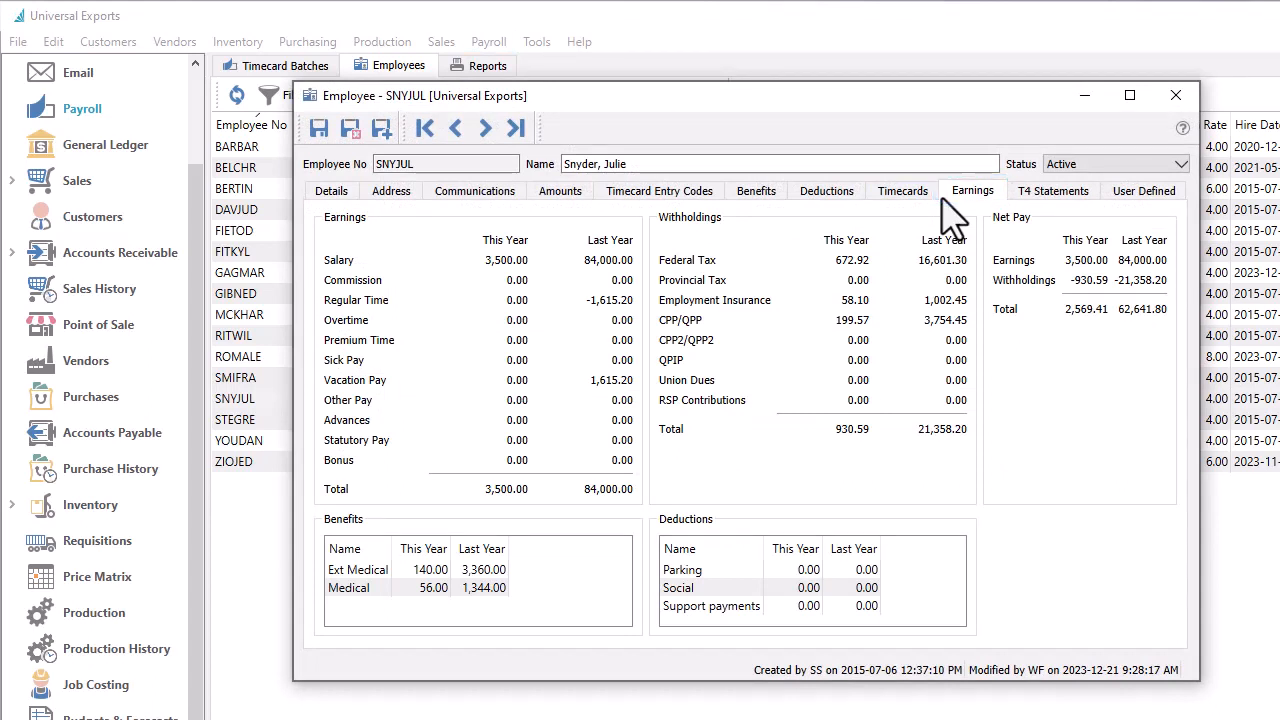
pyautogui.click(1022, 196)
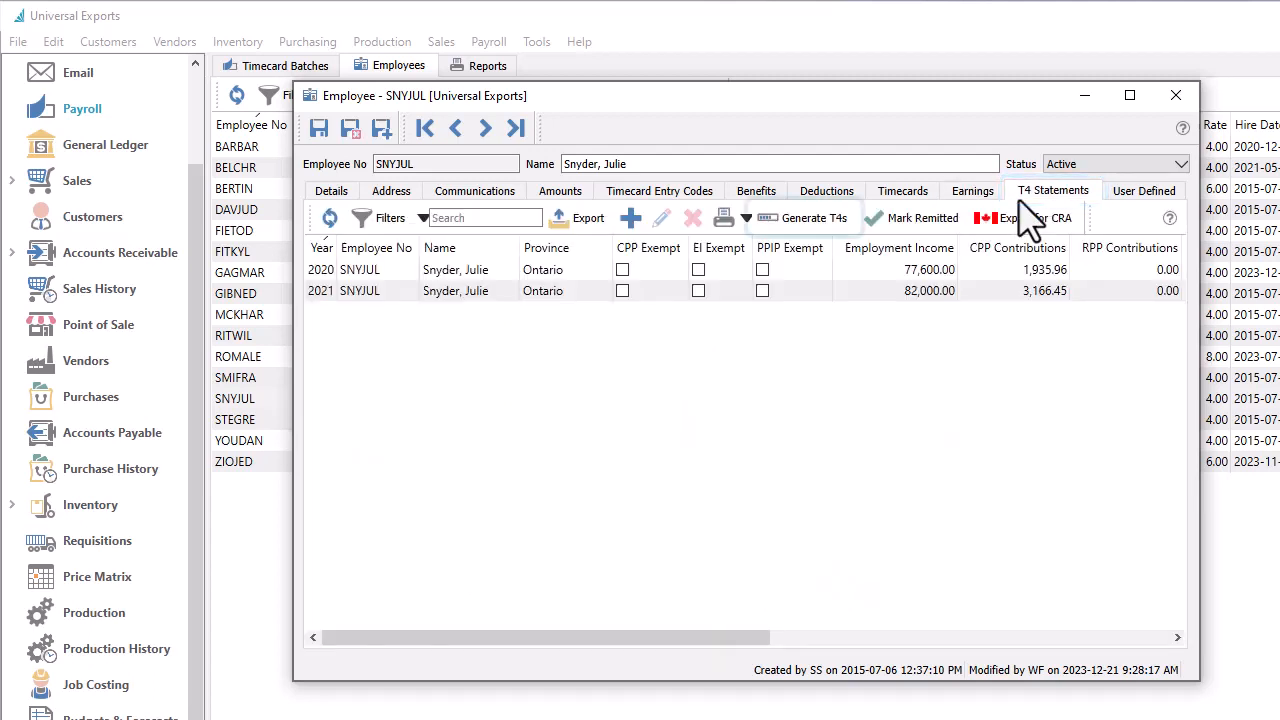
pyautogui.click(820, 222)
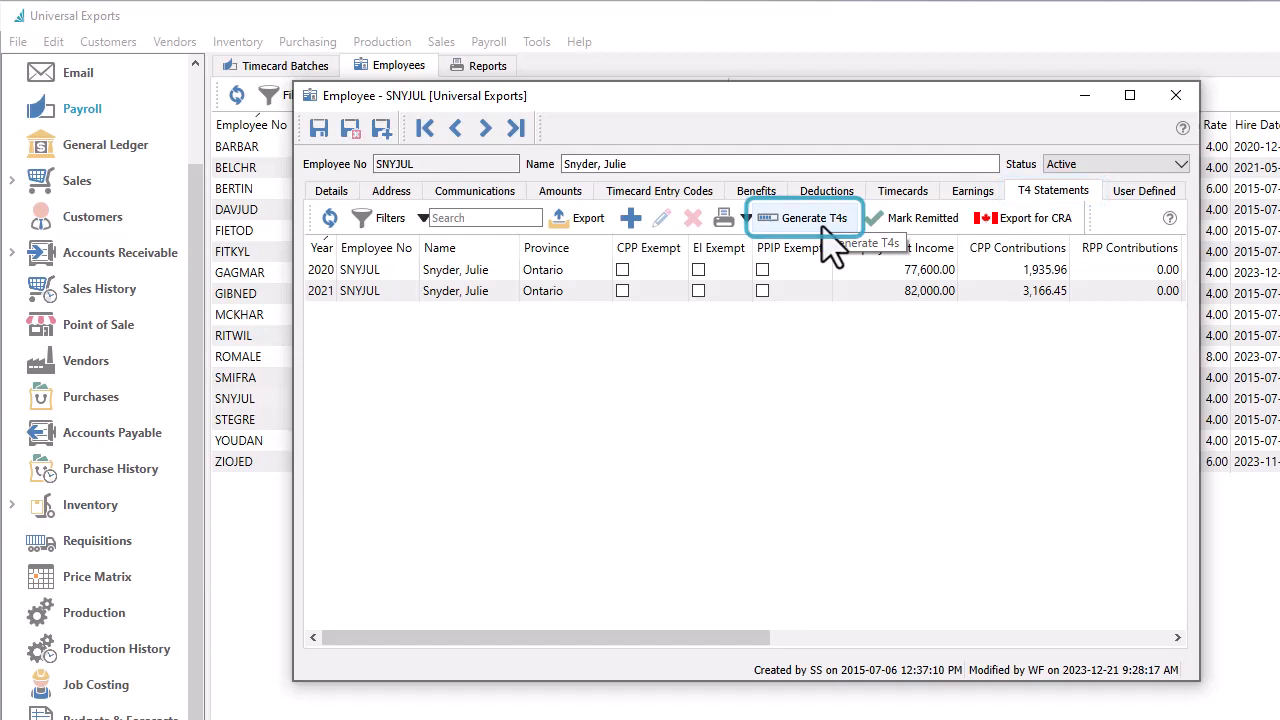
pyautogui.click(352, 130)
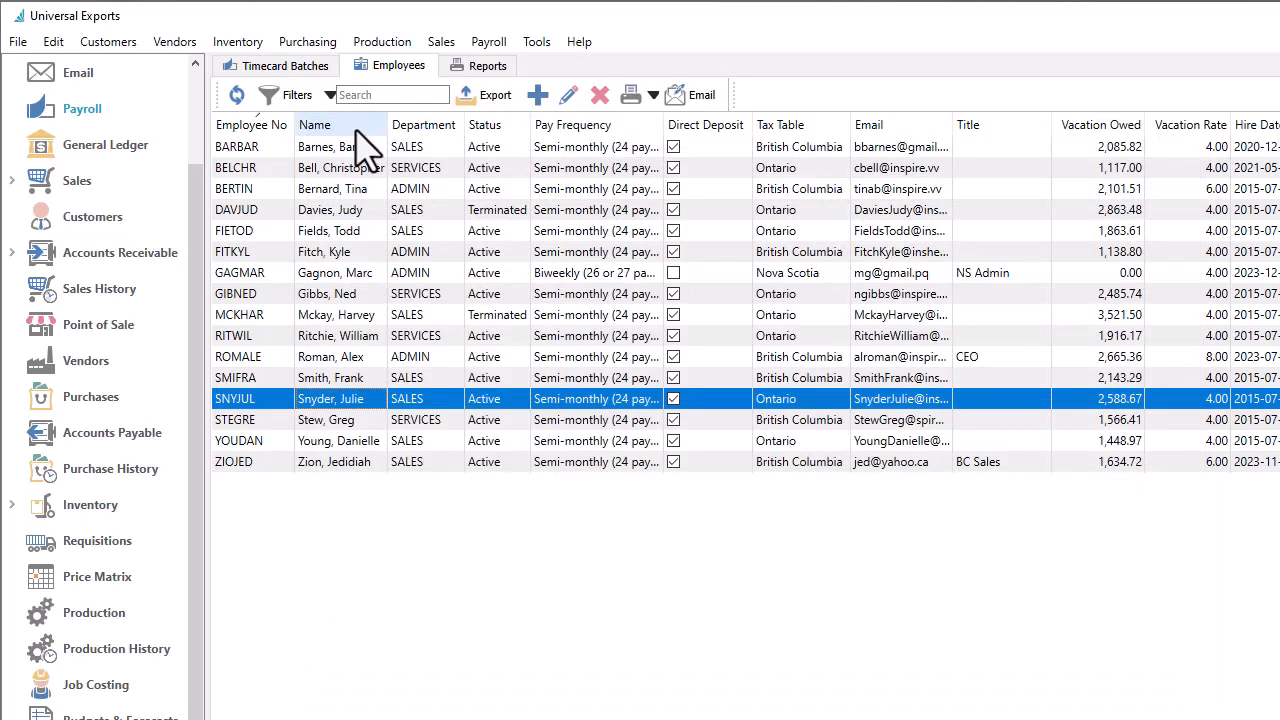
# Step: Open the payroll T4 Statements list for all employees and filter it to the year 2023
pyautogui.click(487, 42)
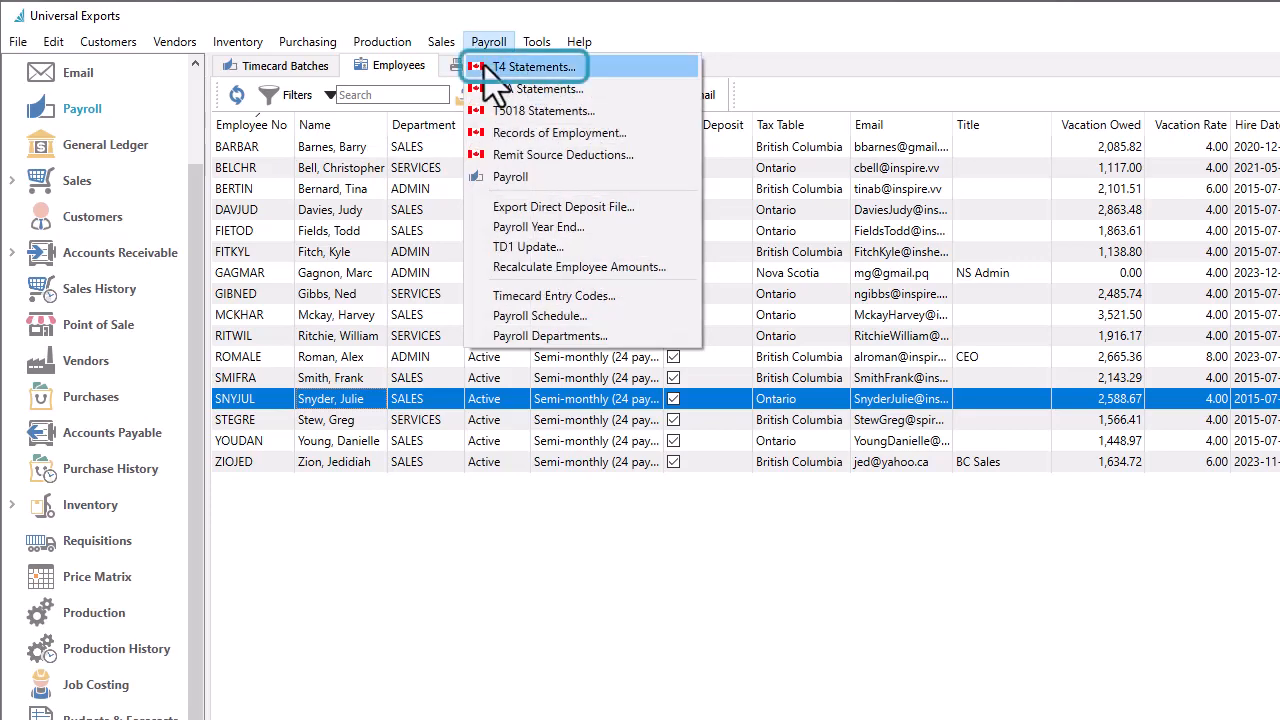
pyautogui.click(485, 66)
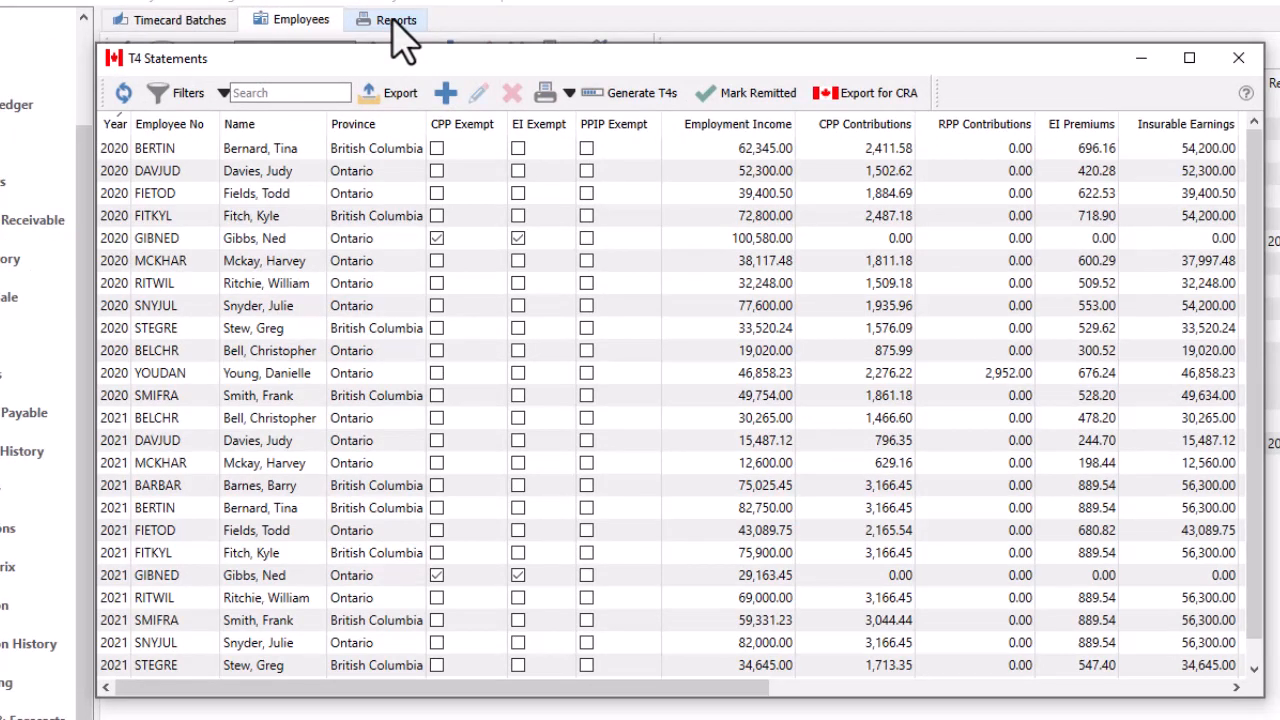
pyautogui.click(223, 97)
pyautogui.click(212, 240)
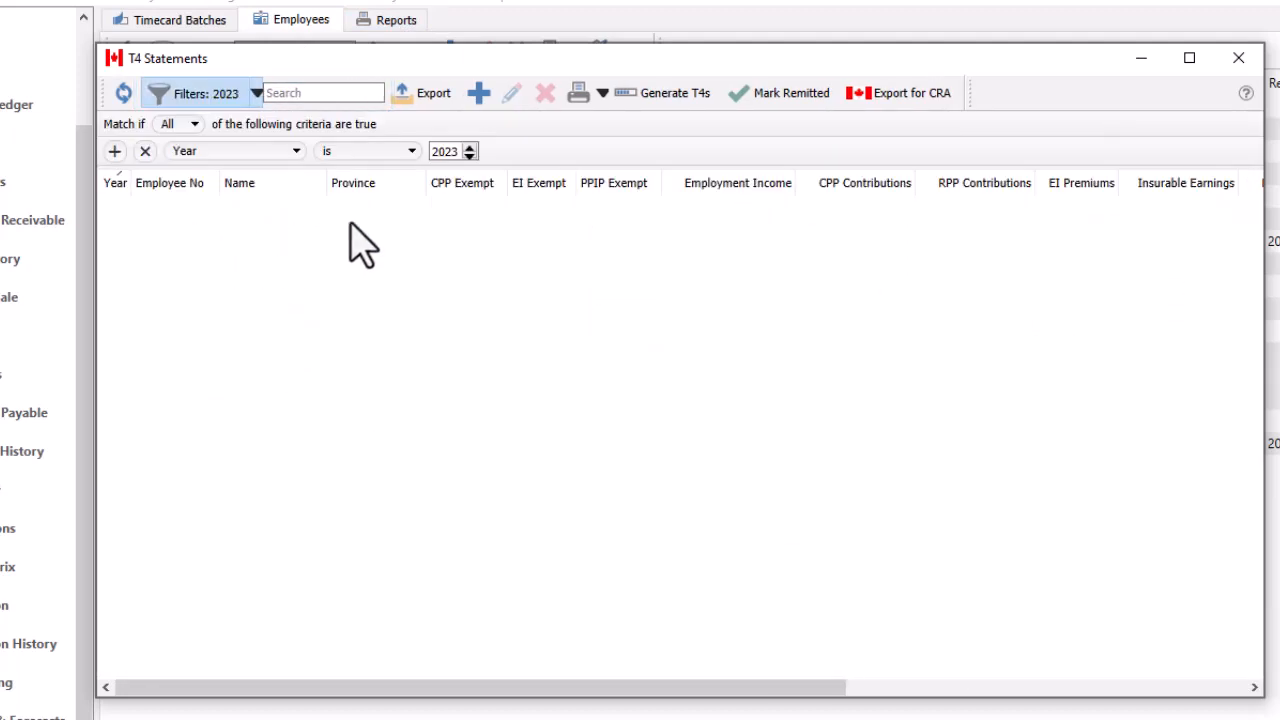
# Step: Generate the 2023 T4s for all employees from last year's amounts
pyautogui.click(648, 112)
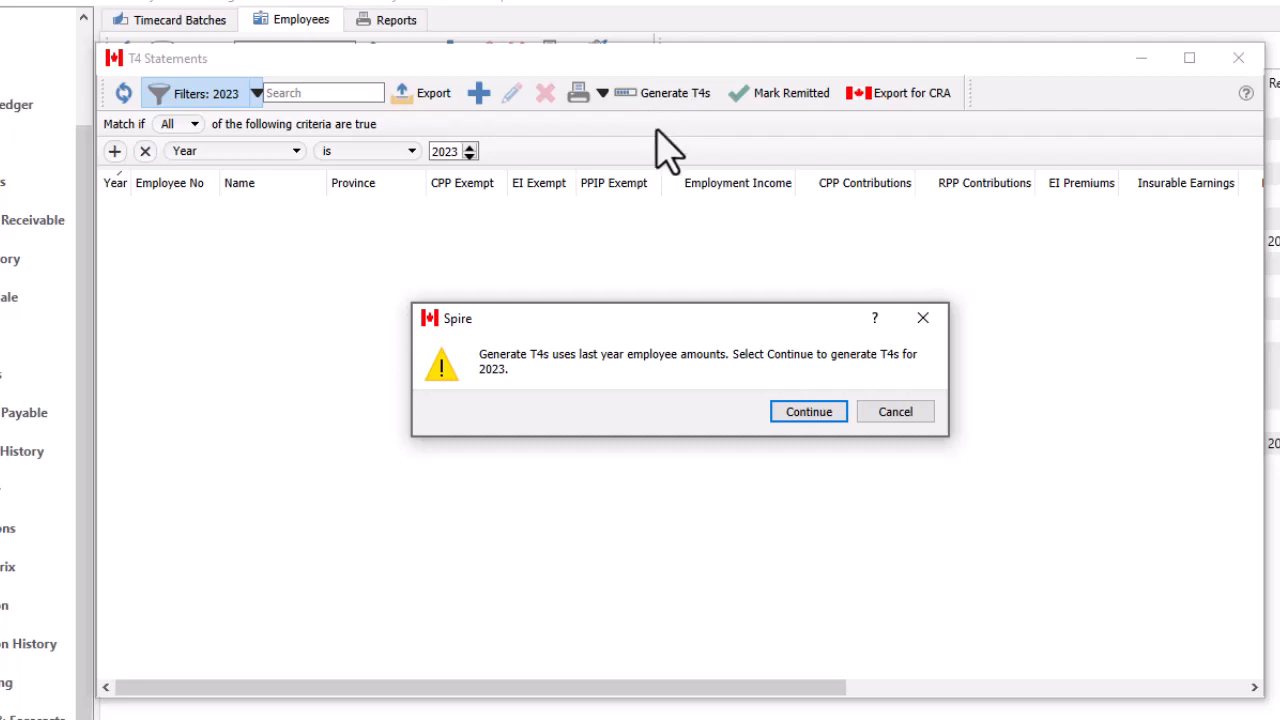
pyautogui.click(770, 410)
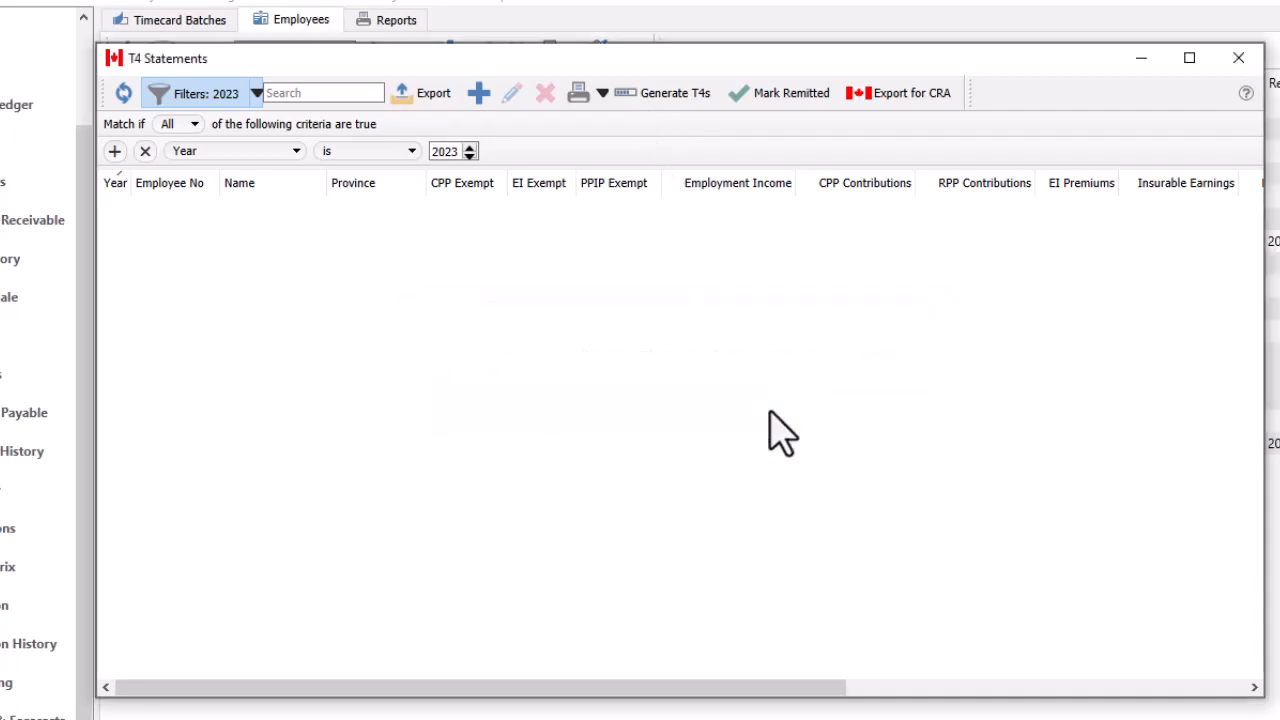
pyautogui.click(780, 416)
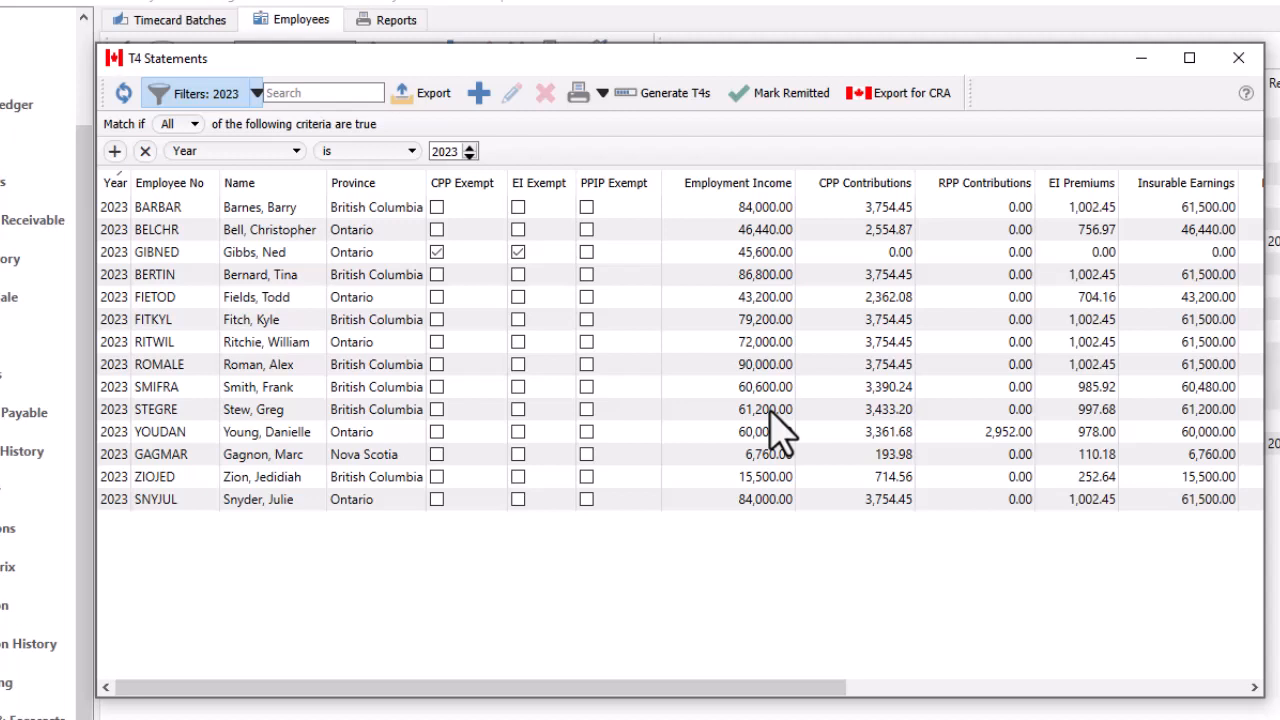
# Step: Open the last 2023 T4 statement in the list to review its suggested and adjusted amounts, and open the linked employee record
pyautogui.click(420, 505)
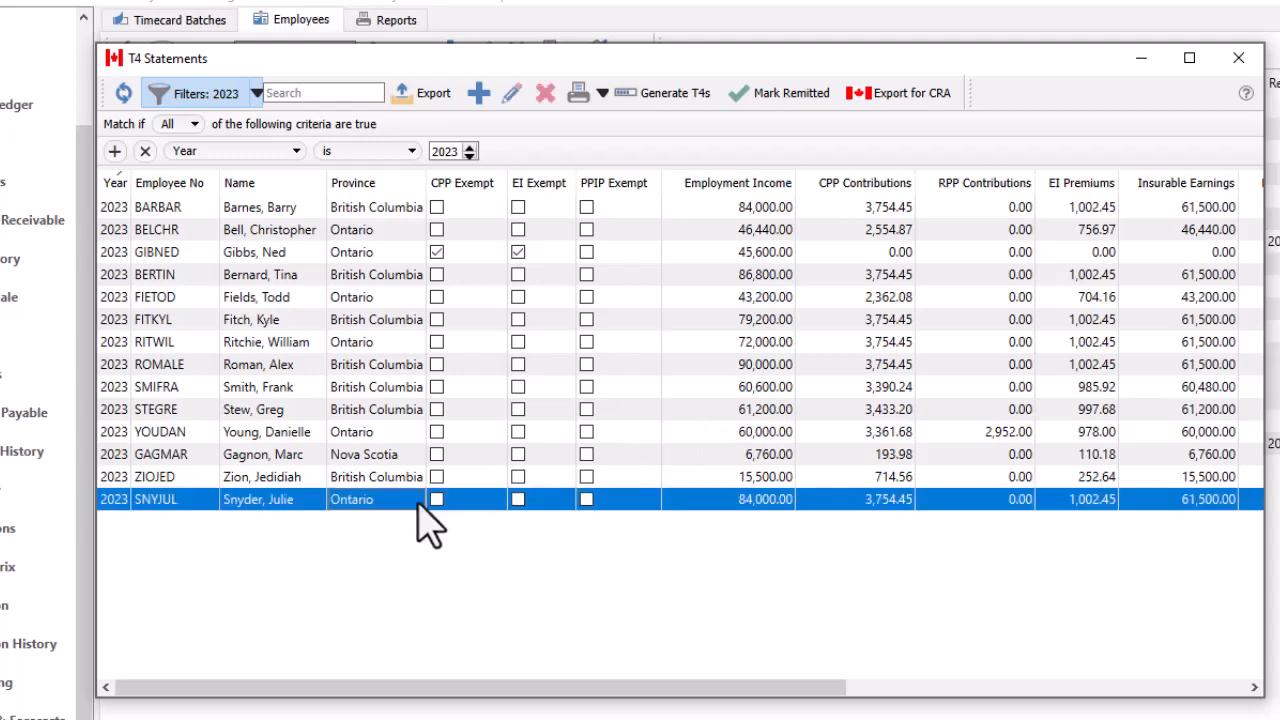
pyautogui.doubleClick(419, 500)
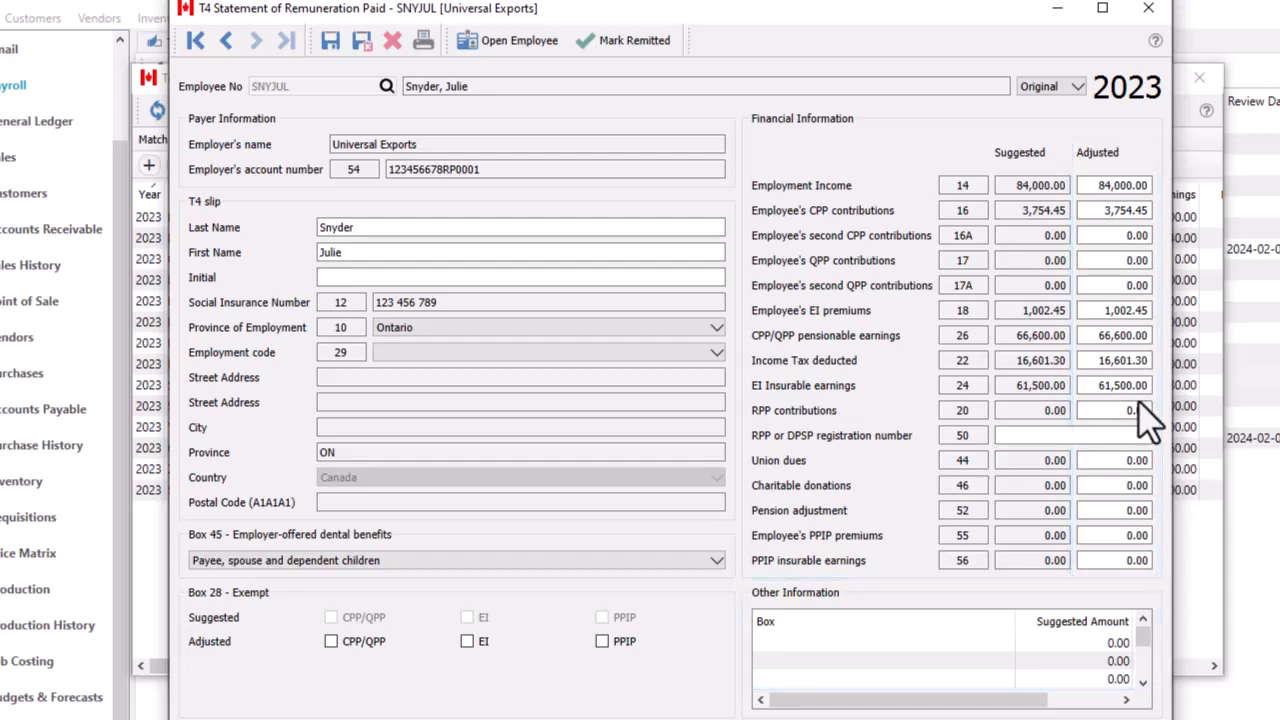
pyautogui.click(520, 42)
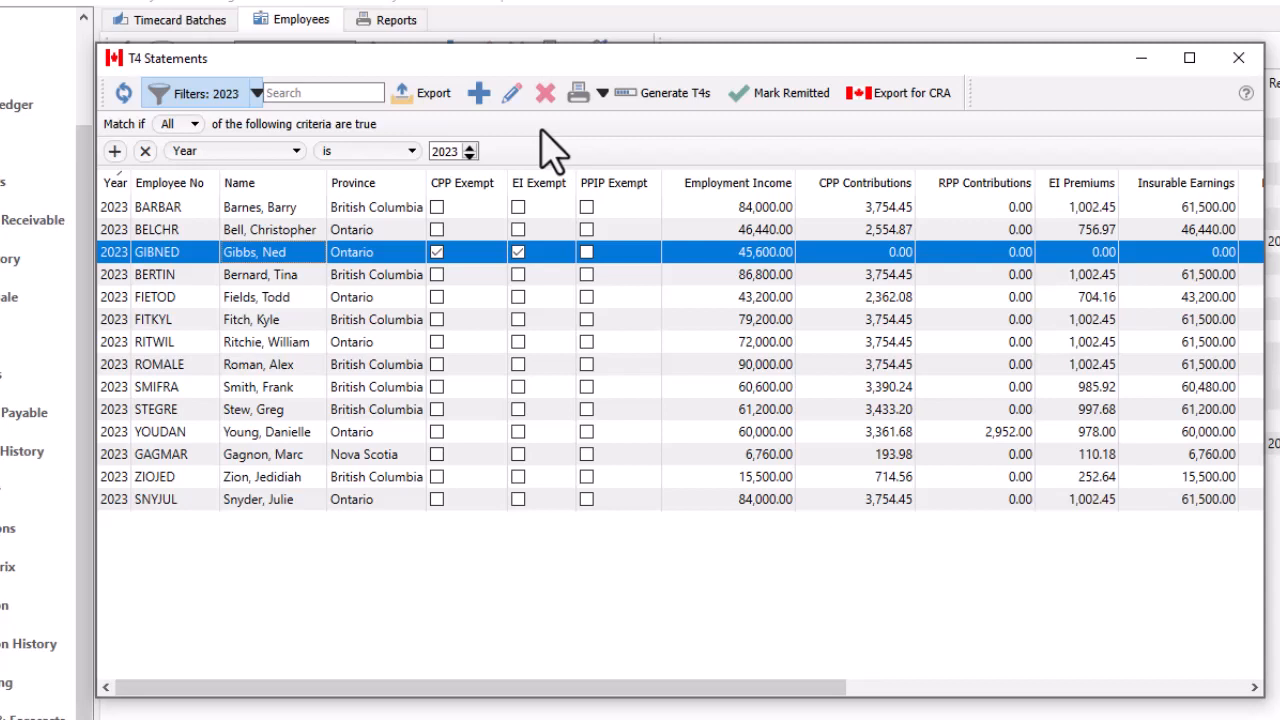
# Step: Bring up the print reports for all filtered 2023 T4 statements and select the T4-Employee Copy report
pyautogui.click(393, 210)
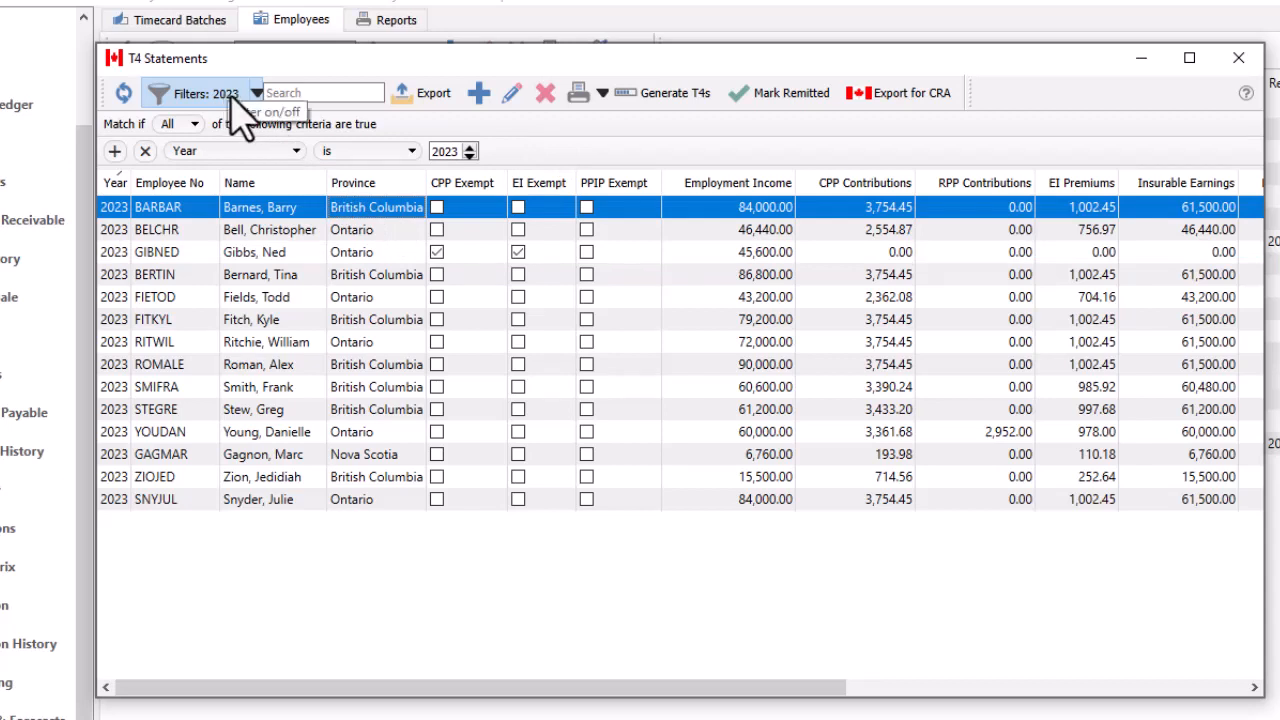
pyautogui.click(602, 93)
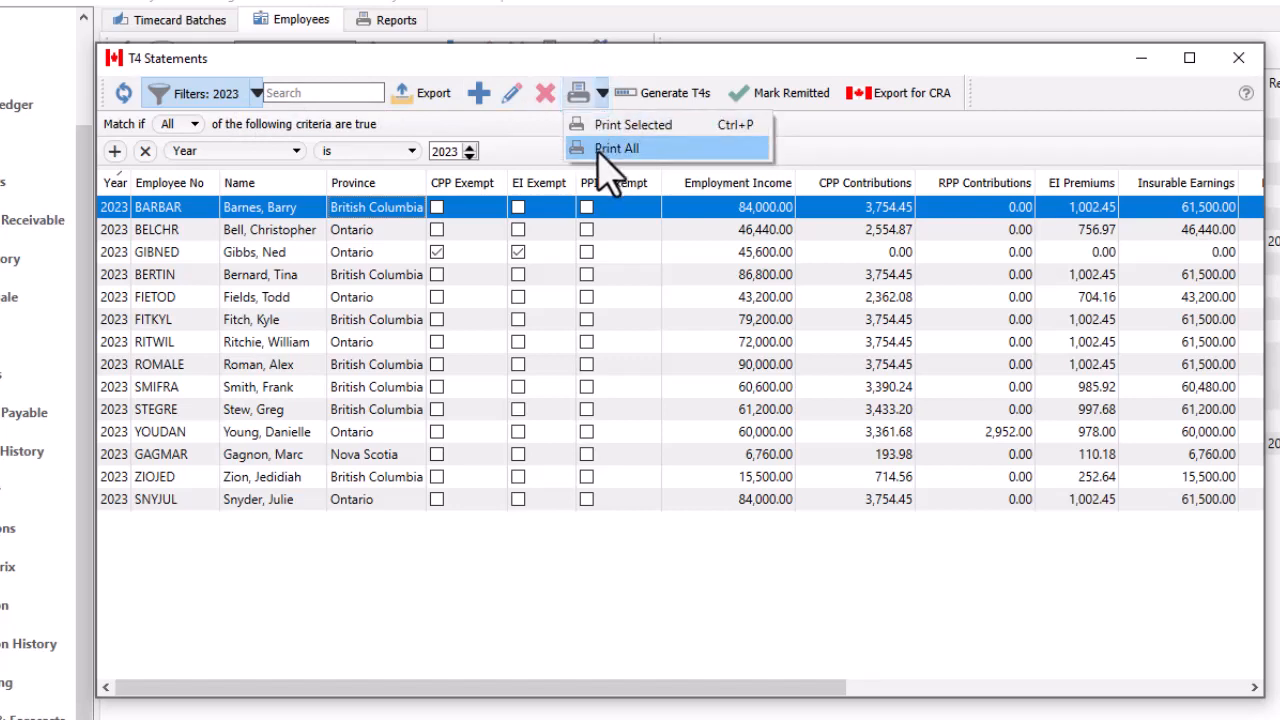
pyautogui.click(617, 148)
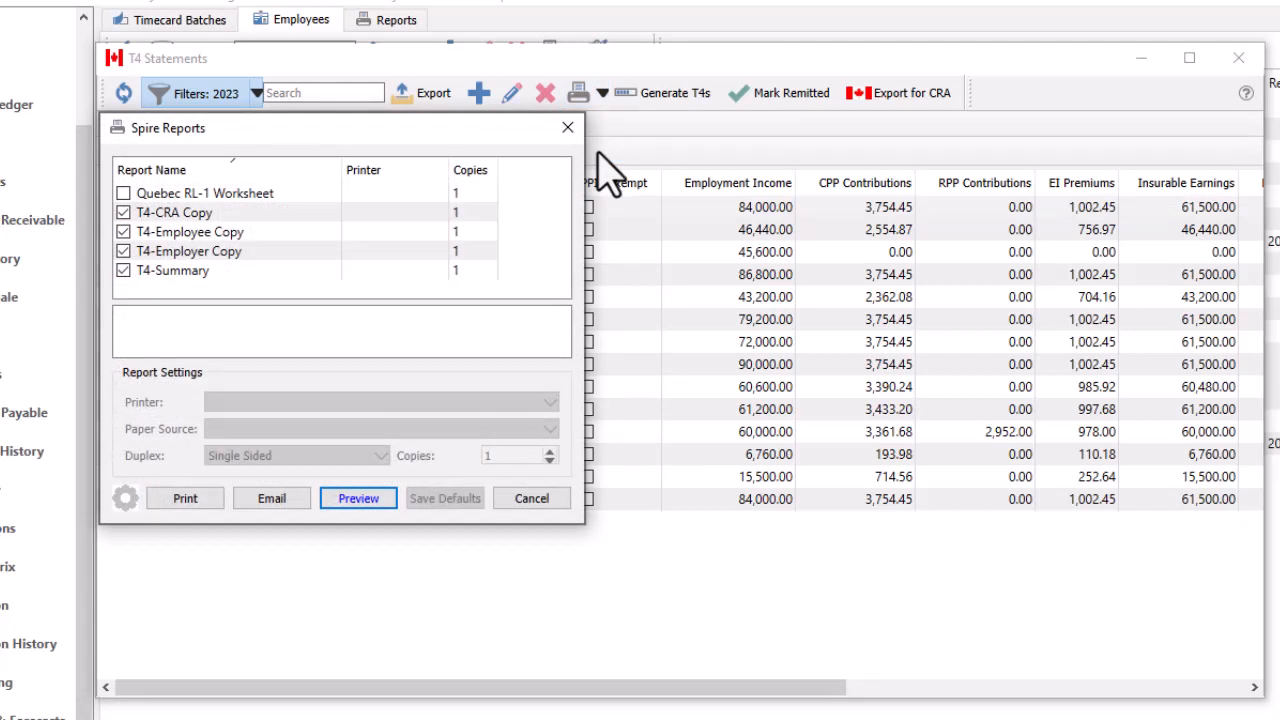
pyautogui.click(381, 236)
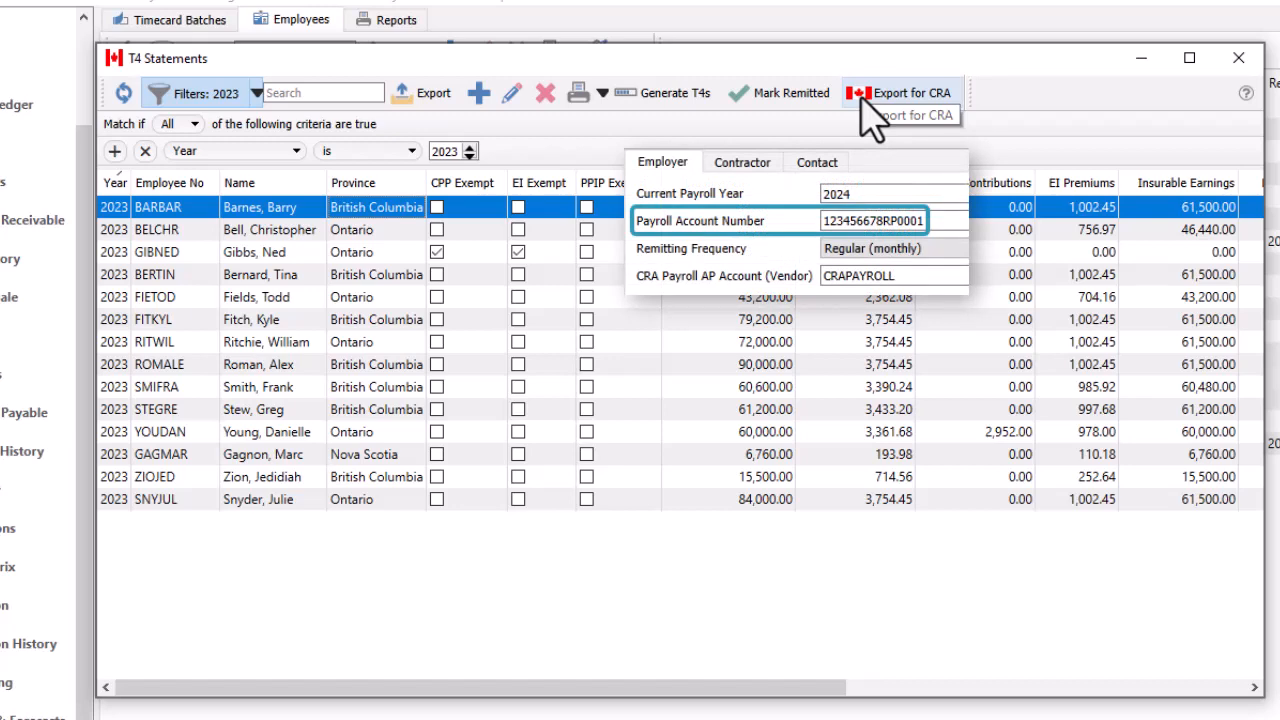
# Step: Export the 2023 T4s for CRA as an Original report in English, saved as 2023_T4s.xml in Documents
pyautogui.click(873, 118)
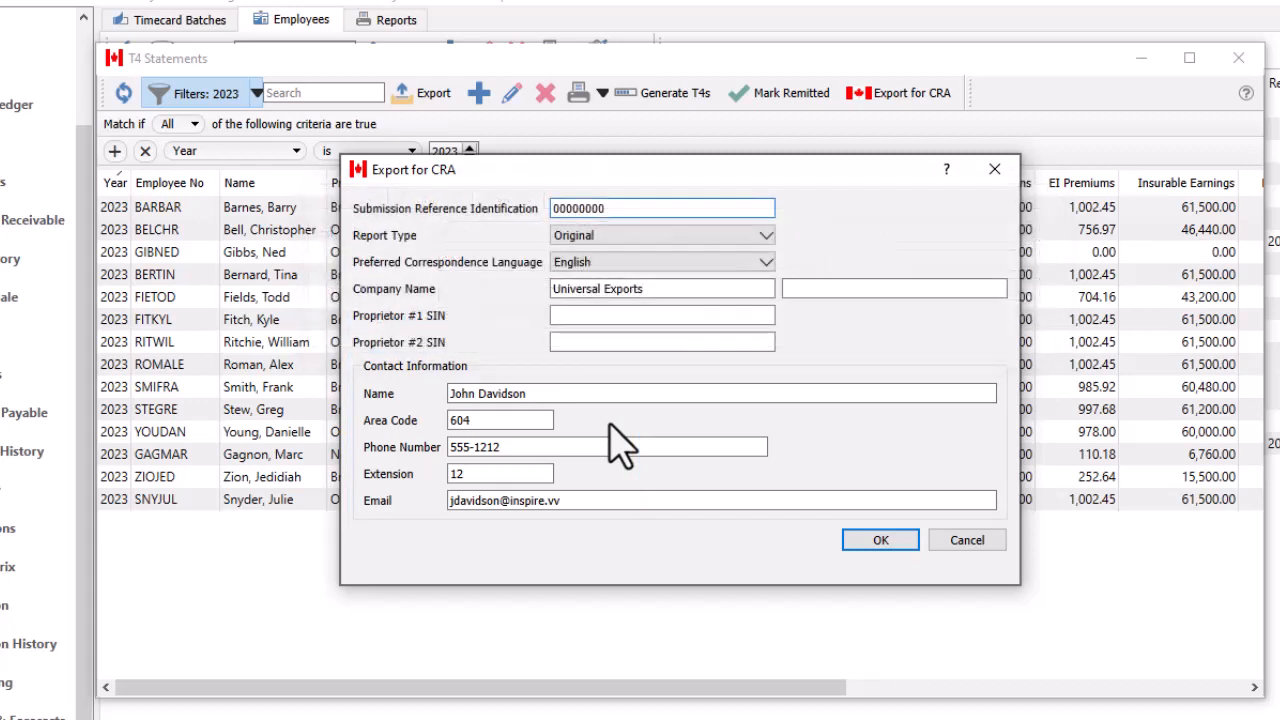
pyautogui.click(858, 543)
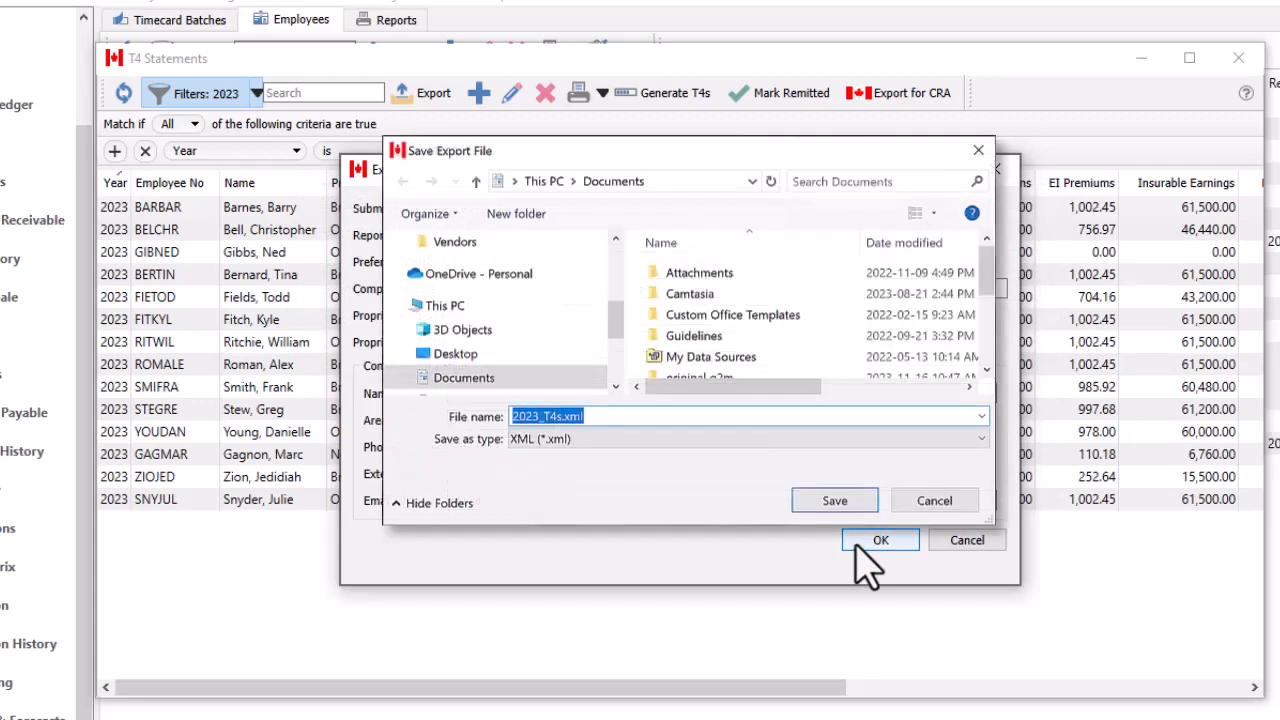
pyautogui.press('Return')
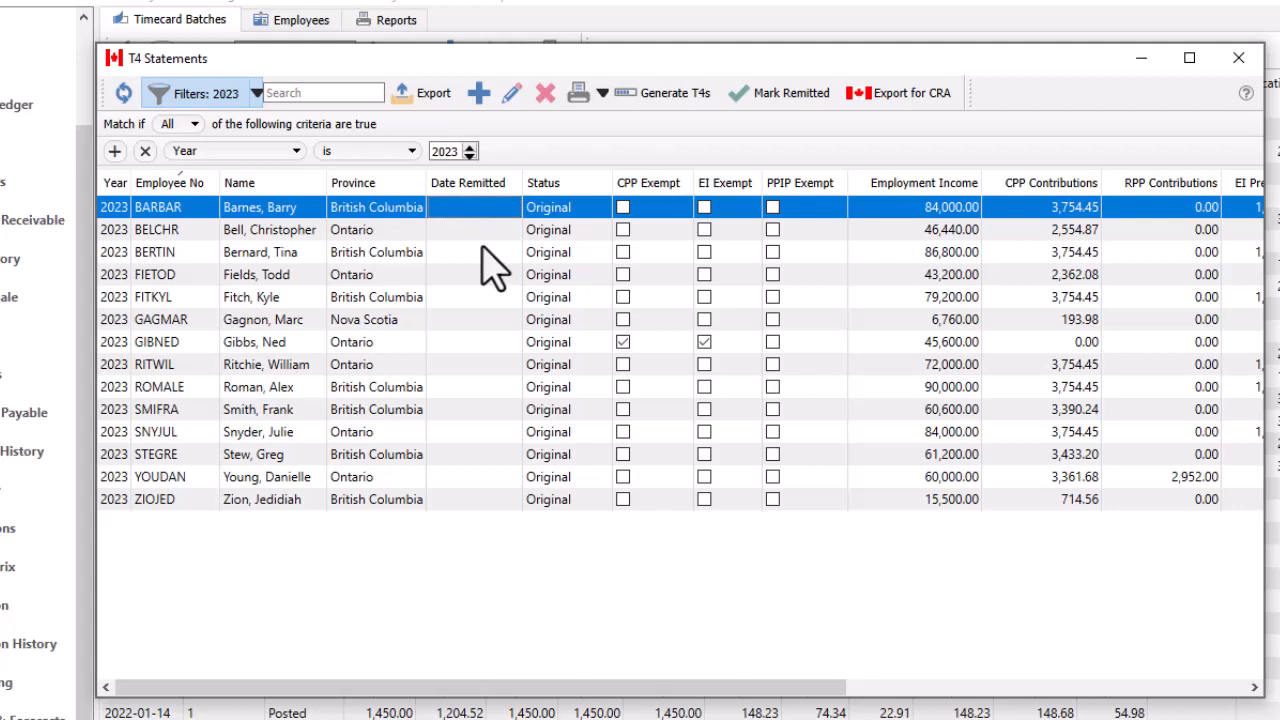
# Step: Mark all the listed 2023 T4 statements as remitted
pyautogui.keyDown('shift'); pyautogui.click(484, 498); pyautogui.keyUp('shift')
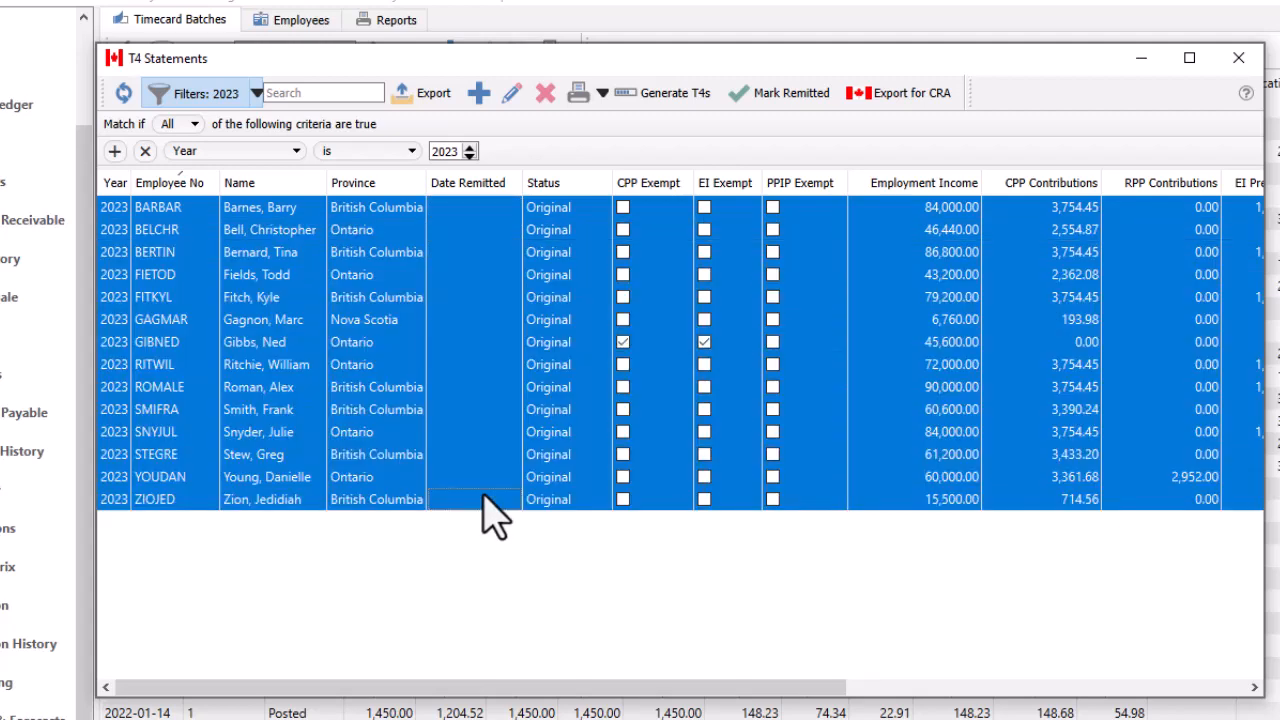
pyautogui.click(765, 112)
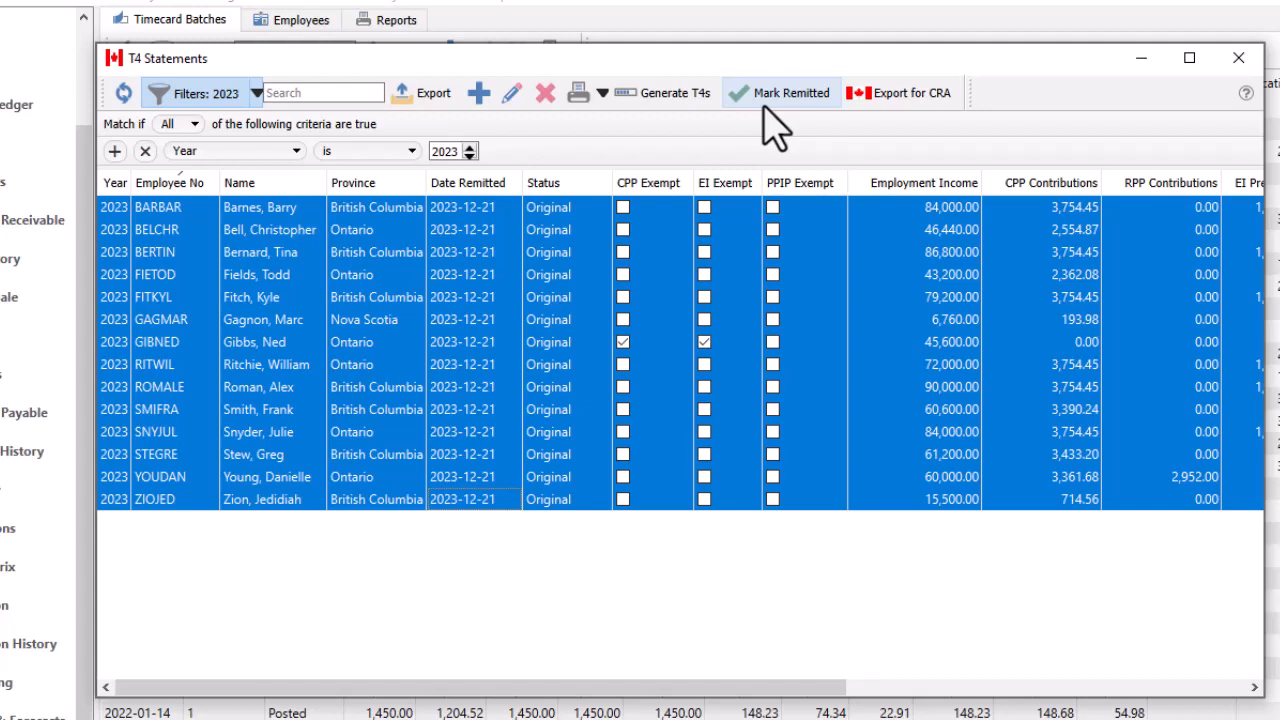
# Step: Set the status of the first 2023 T4 statement in the list to Cancelled, then save and close it
pyautogui.click(479, 207)
pyautogui.doubleClick(479, 207)
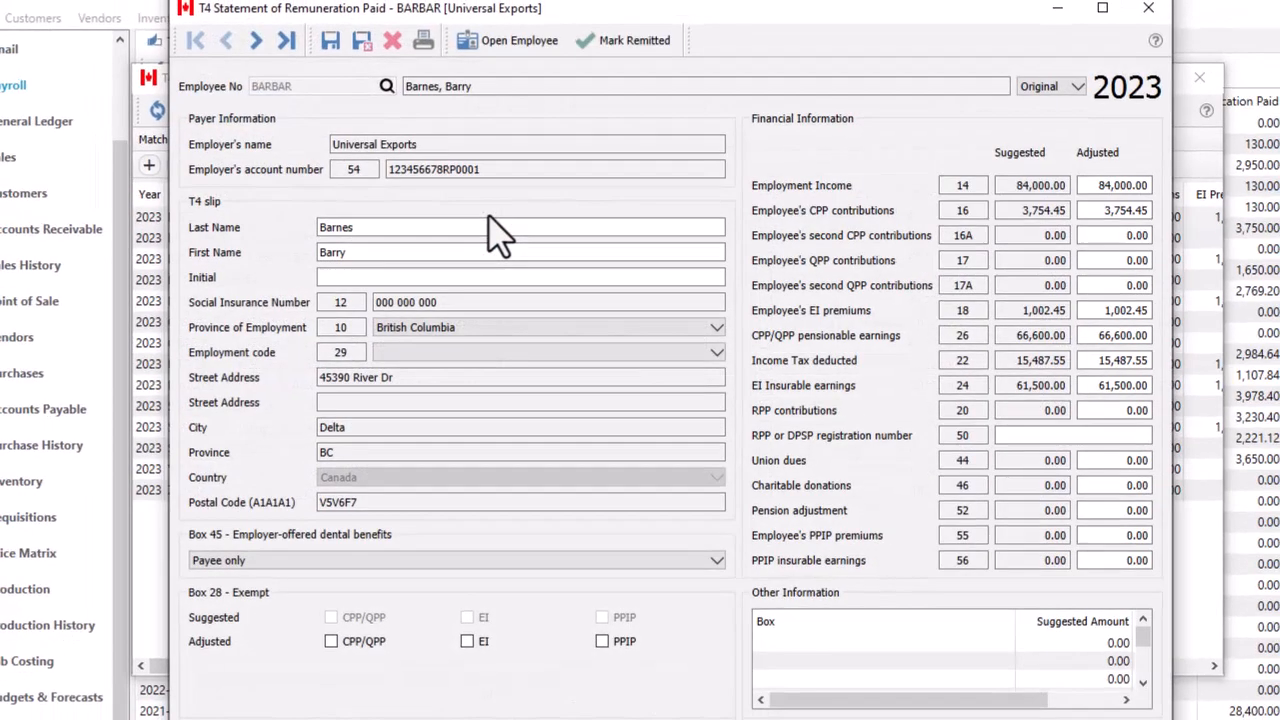
pyautogui.click(1055, 96)
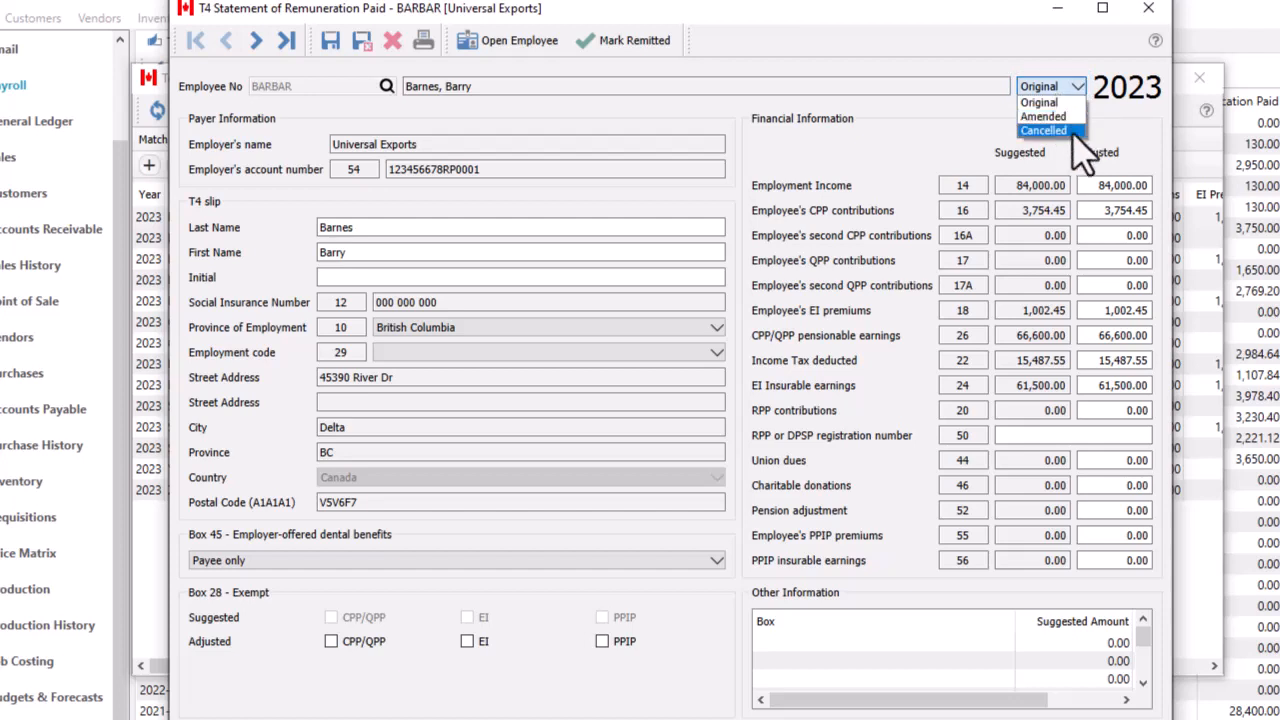
pyautogui.click(1043, 130)
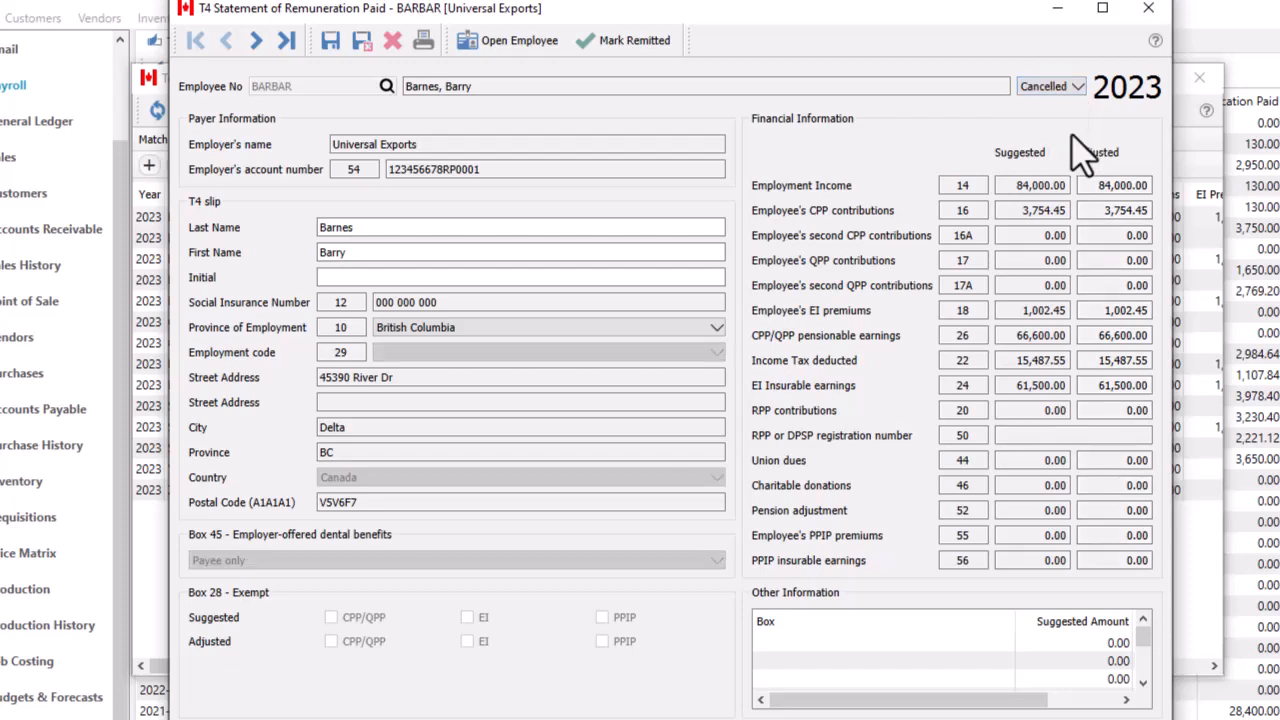
pyautogui.click(362, 44)
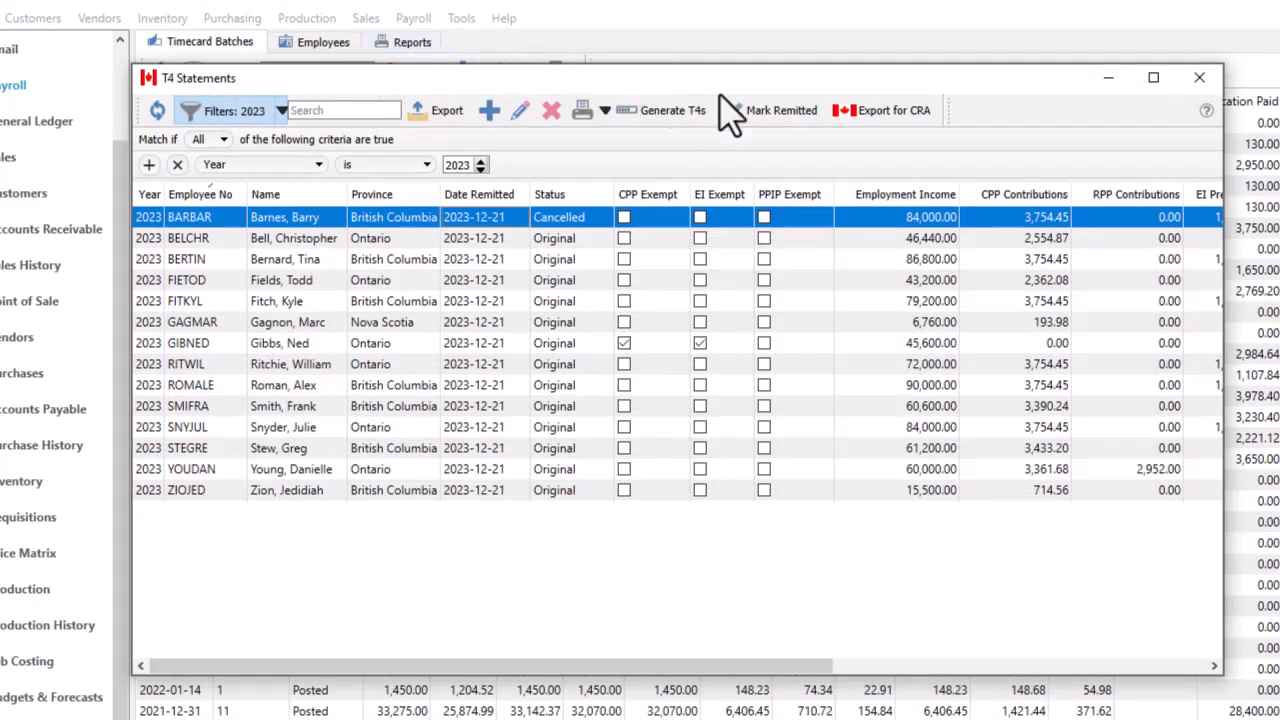
# Step: Start another CRA export of the 2023 T4s and open the Report Type options
pyautogui.click(852, 116)
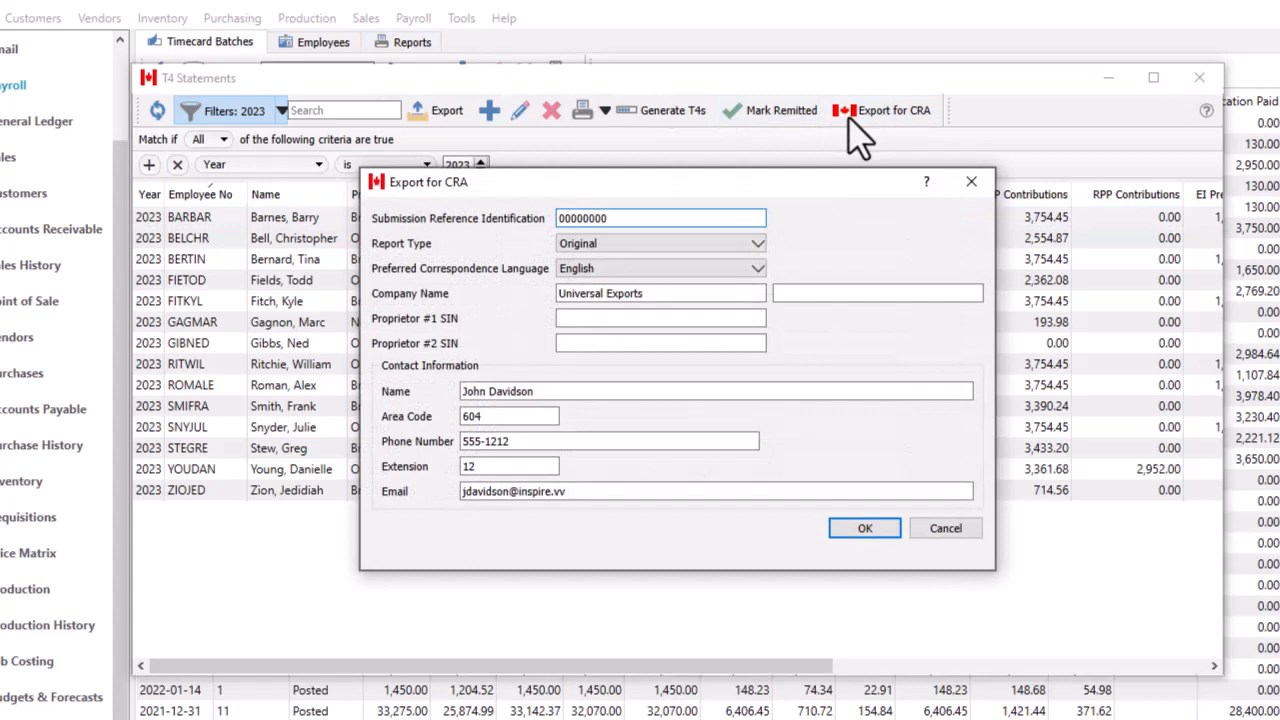
pyautogui.click(758, 243)
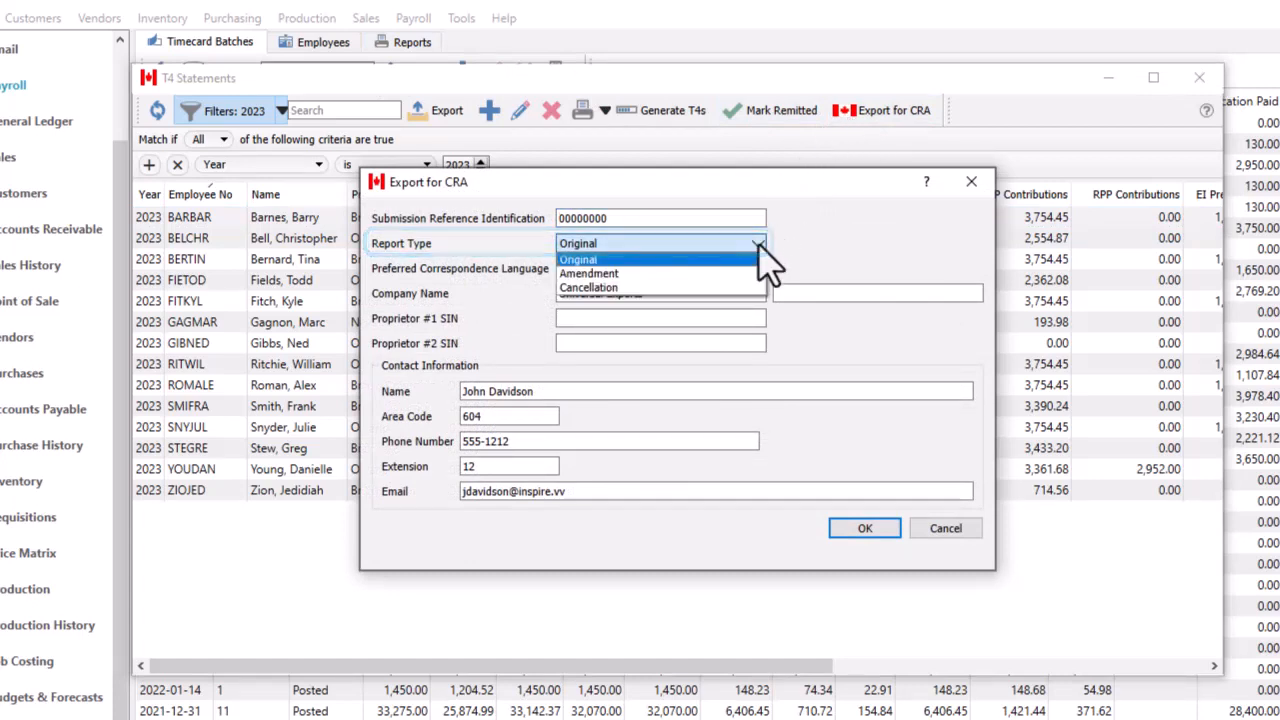